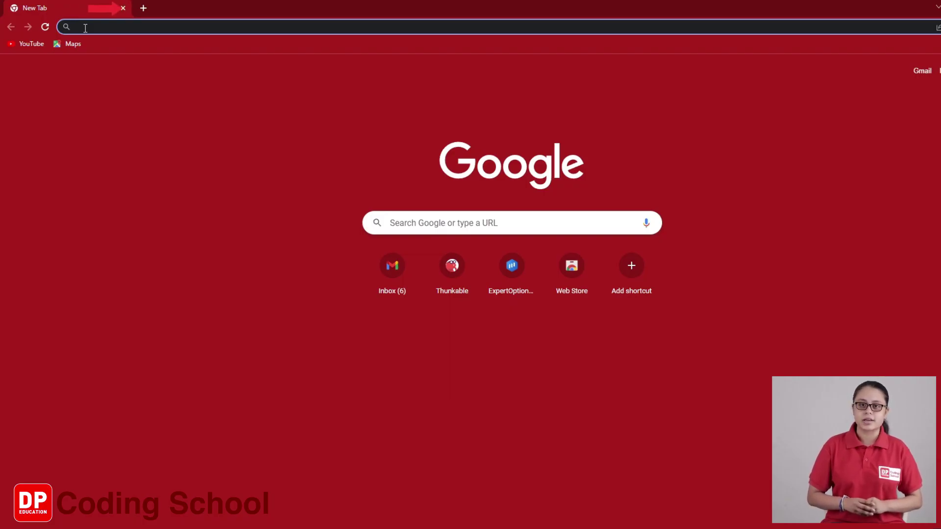
text(thu)
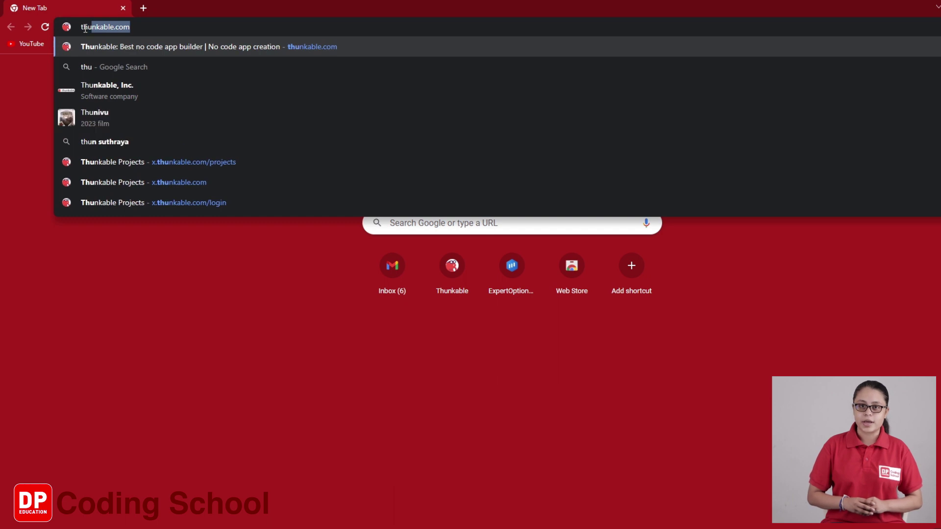
text(nkab)
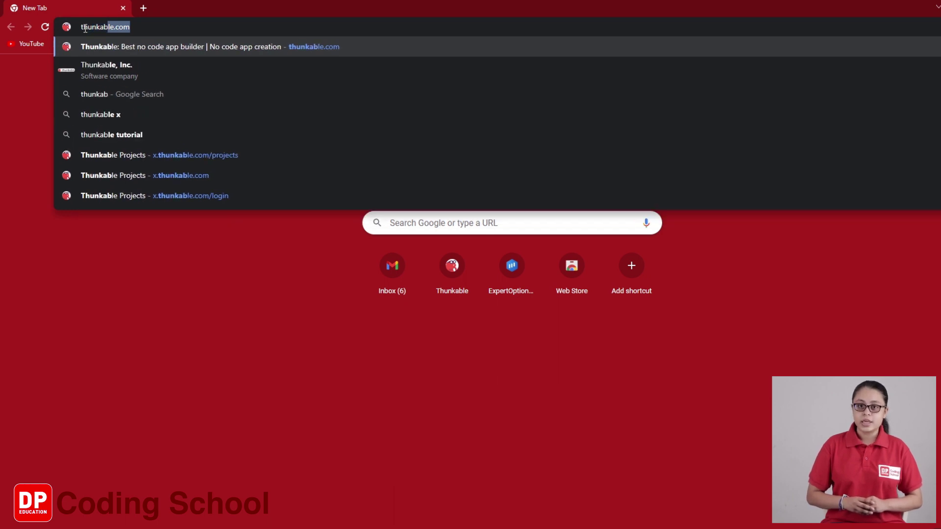
text(:l)
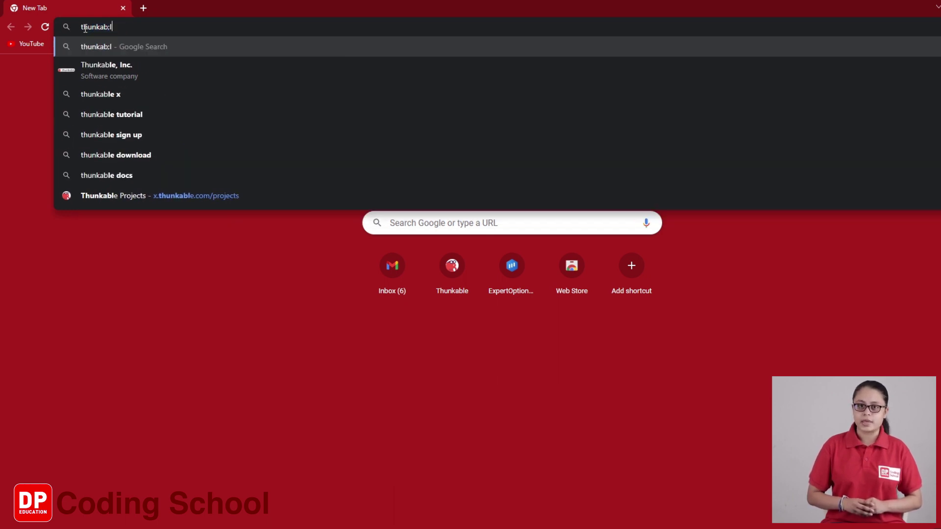
- Correct the typed address to thunkable.com and load the Thunkable homepage
key(BackSpace)
key(BackSpace)
text(l)
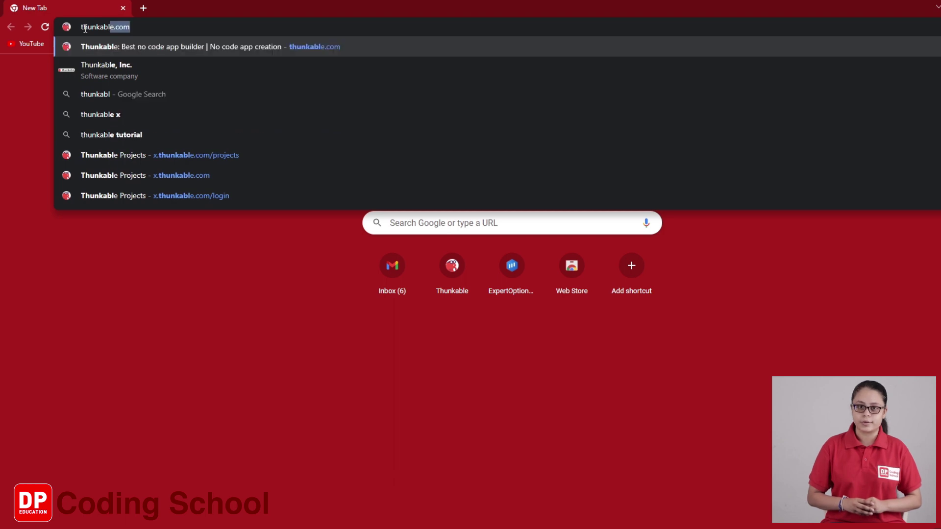
text(e.c)
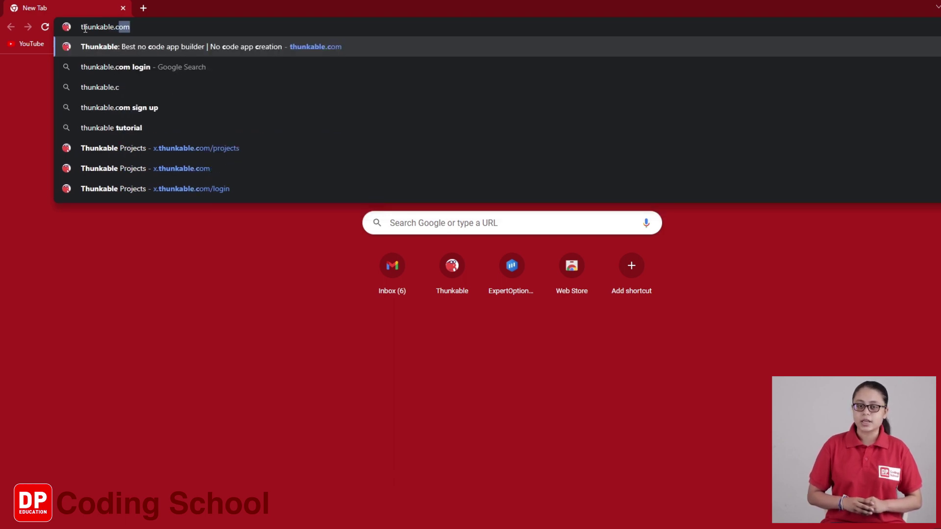
text(om)
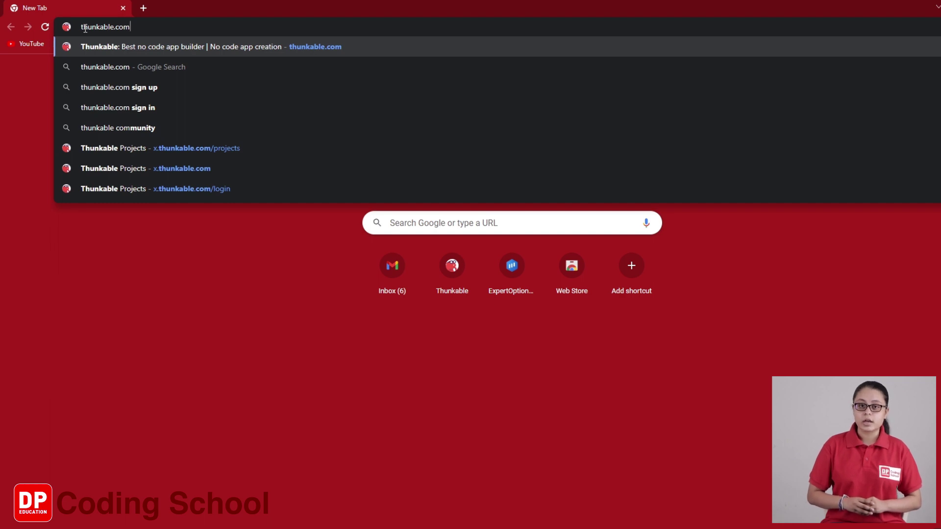
key(Return)
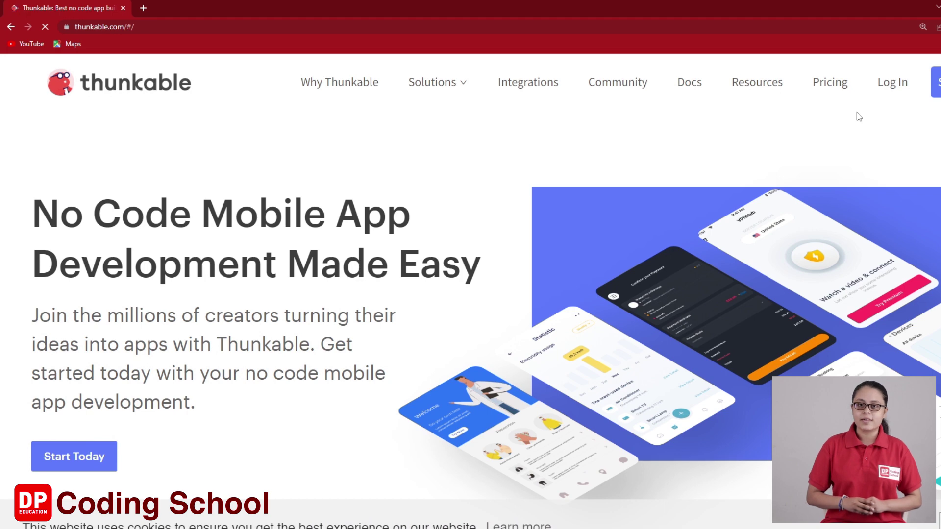
- Log in to Thunkable so the x.thunkable.com/projects dashboard loads
click(876, 94)
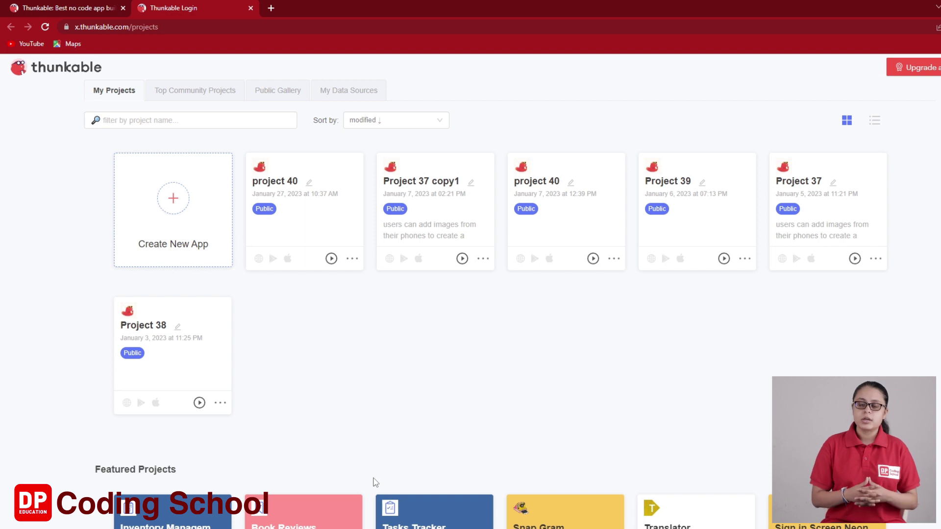
click(409, 523)
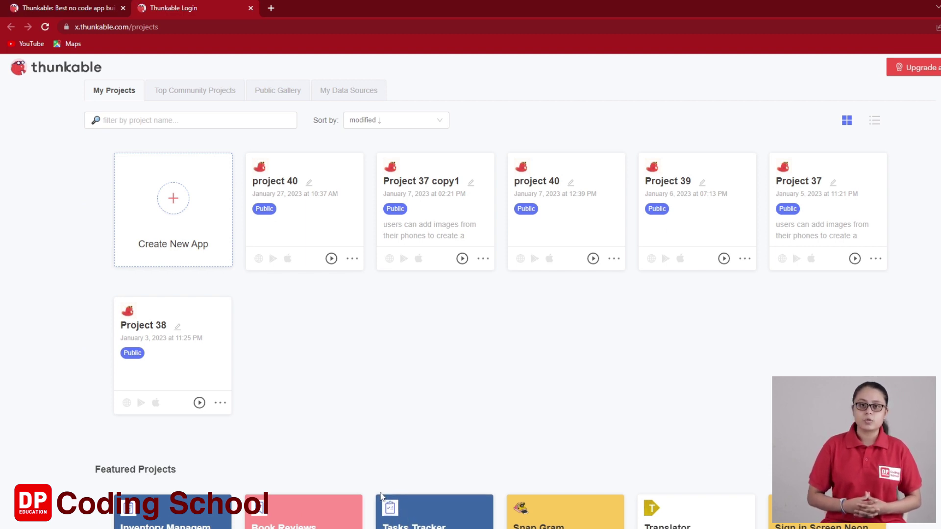
- In a new tab, search Google for dpcode.lk from the address-bar suggestion
click(272, 8)
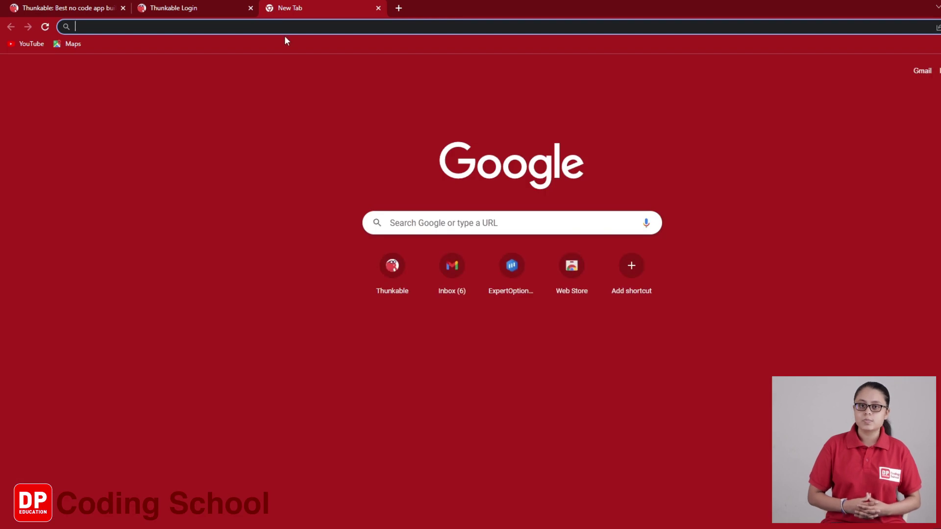
click(286, 26)
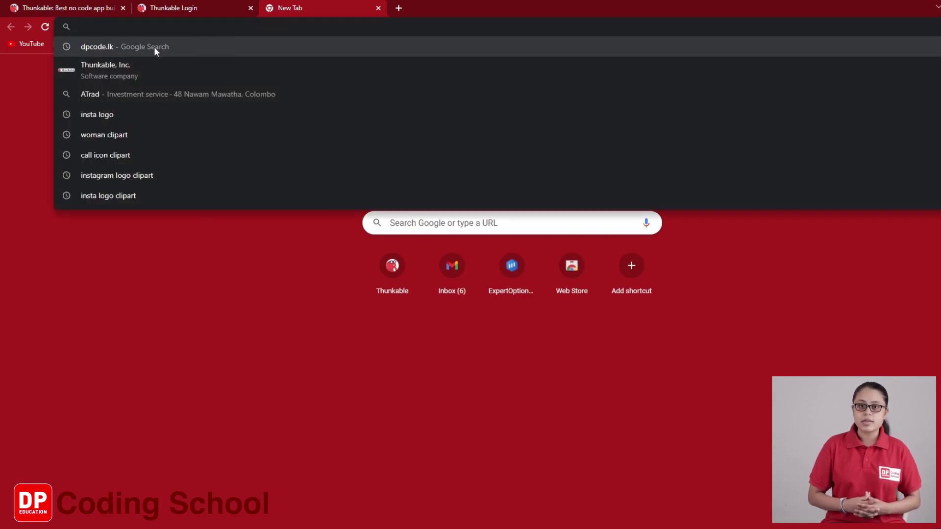
click(94, 47)
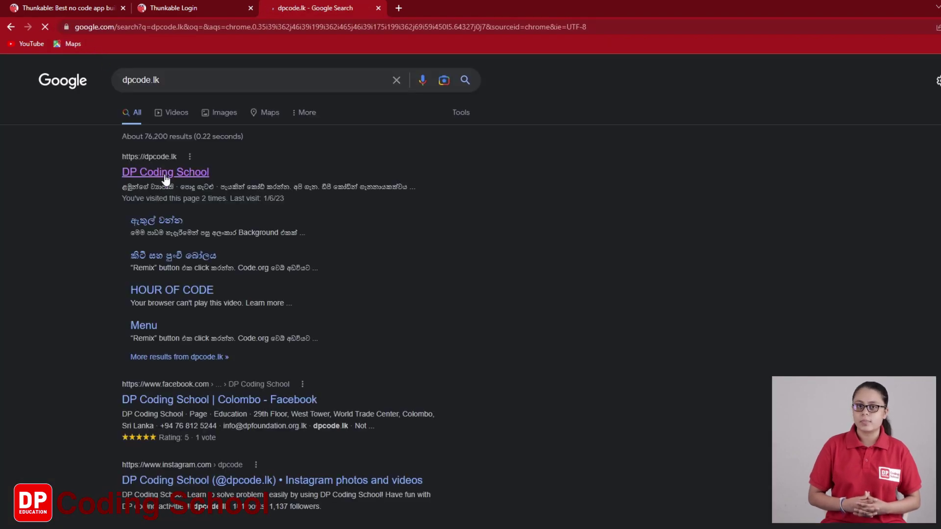